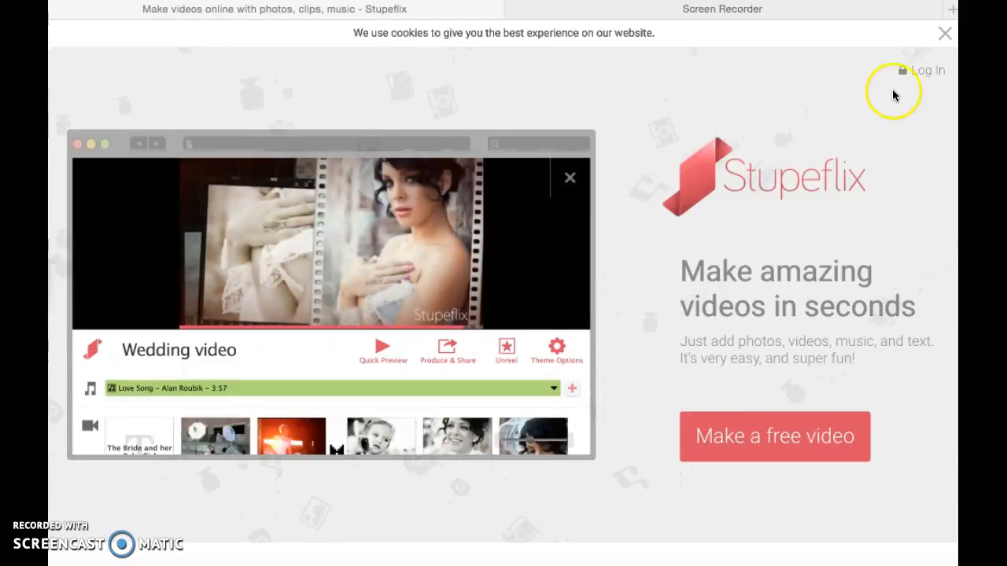
- Log in with the Stupeflix account and start making a new video
{"action": "left_click", "coordinate": [928, 71]}
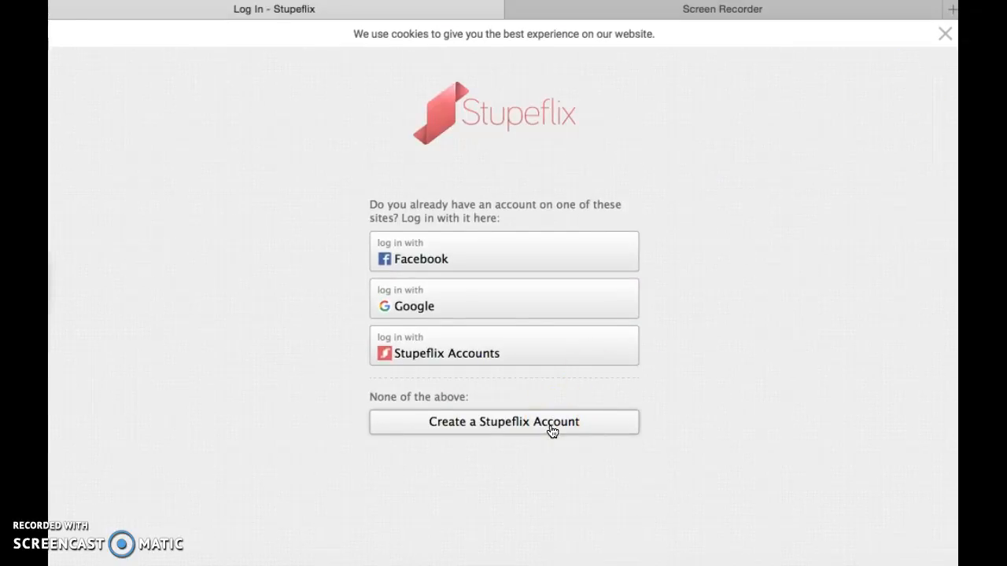
{"action": "left_click", "coordinate": [550, 350]}
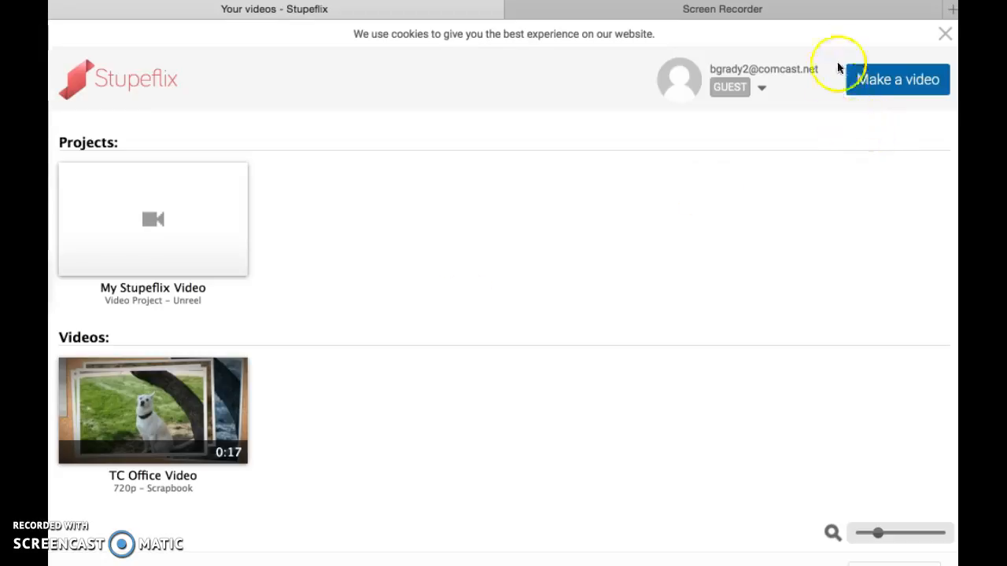
{"action": "left_click", "coordinate": [903, 85]}
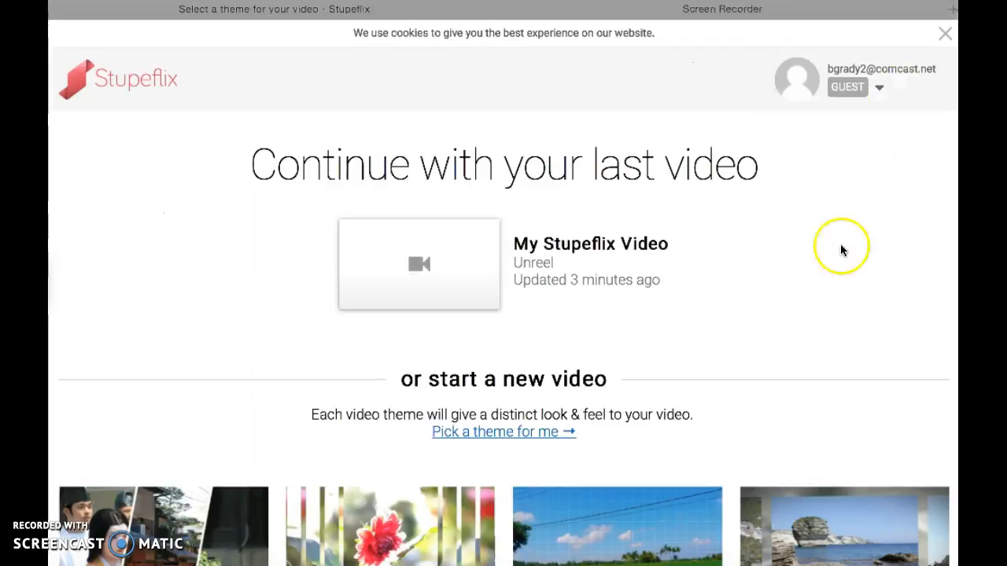
- Create the new video with the Scrapbook theme
{"action": "scroll", "coordinate": [830, 324], "scroll_direction": "down", "scroll_amount": 4}
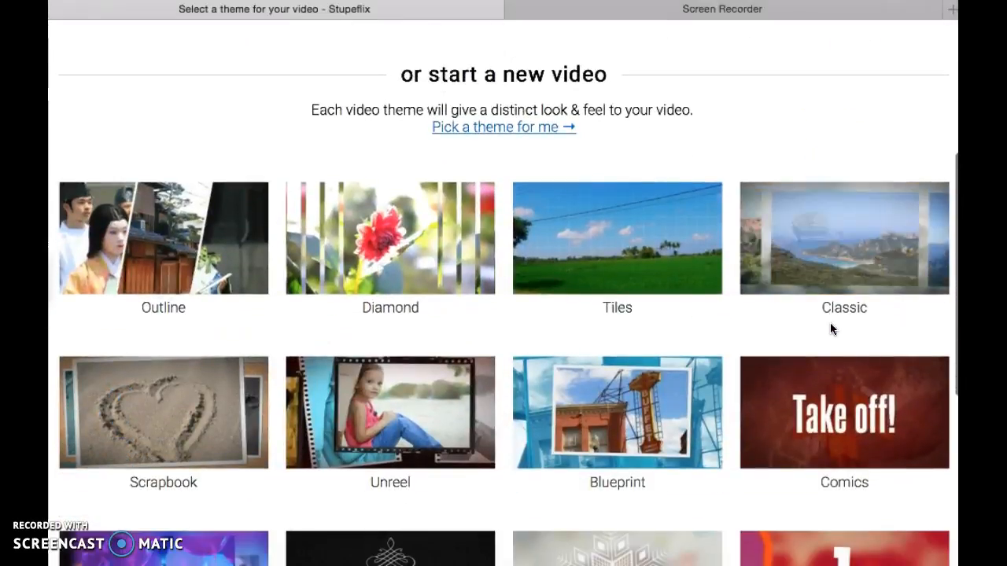
{"action": "scroll", "coordinate": [831, 329], "scroll_direction": "down", "scroll_amount": 2}
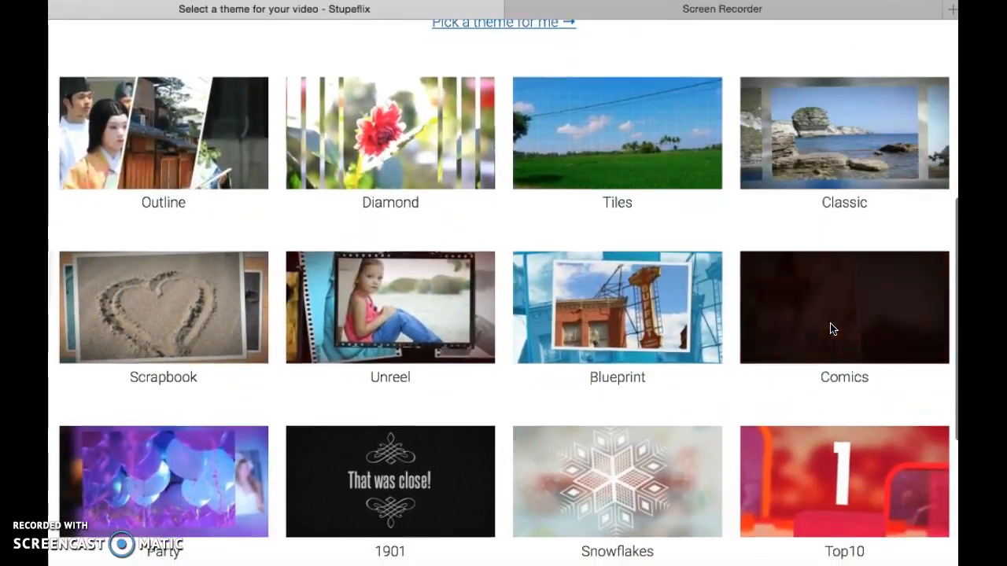
{"action": "scroll", "coordinate": [833, 329], "scroll_direction": "down", "scroll_amount": 2}
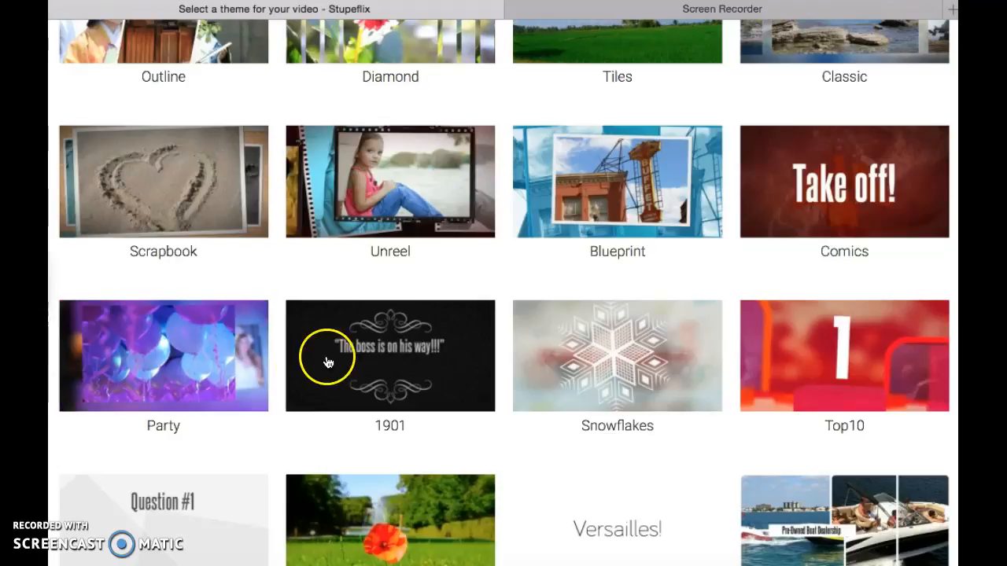
{"action": "left_click", "coordinate": [202, 207]}
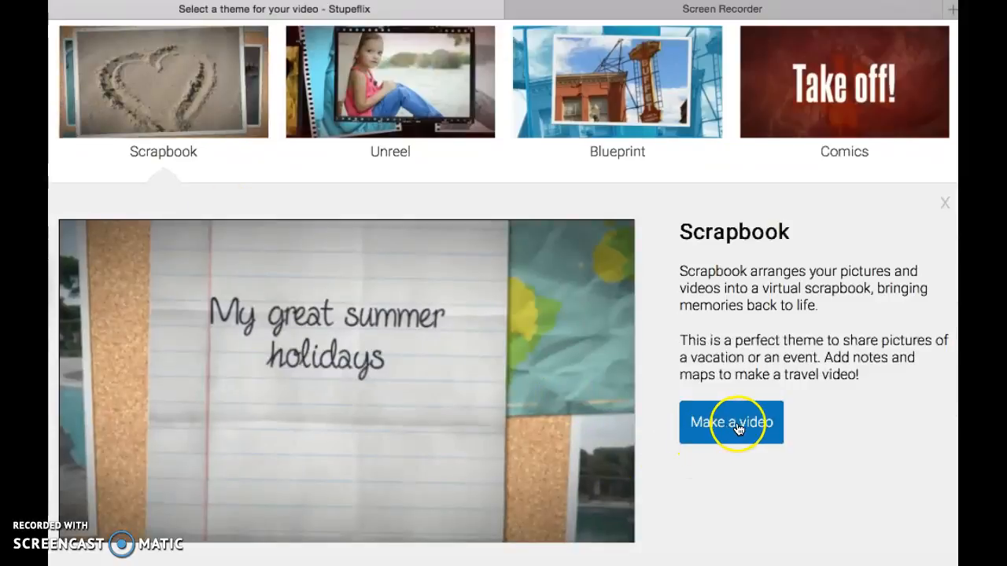
{"action": "left_click", "coordinate": [739, 429]}
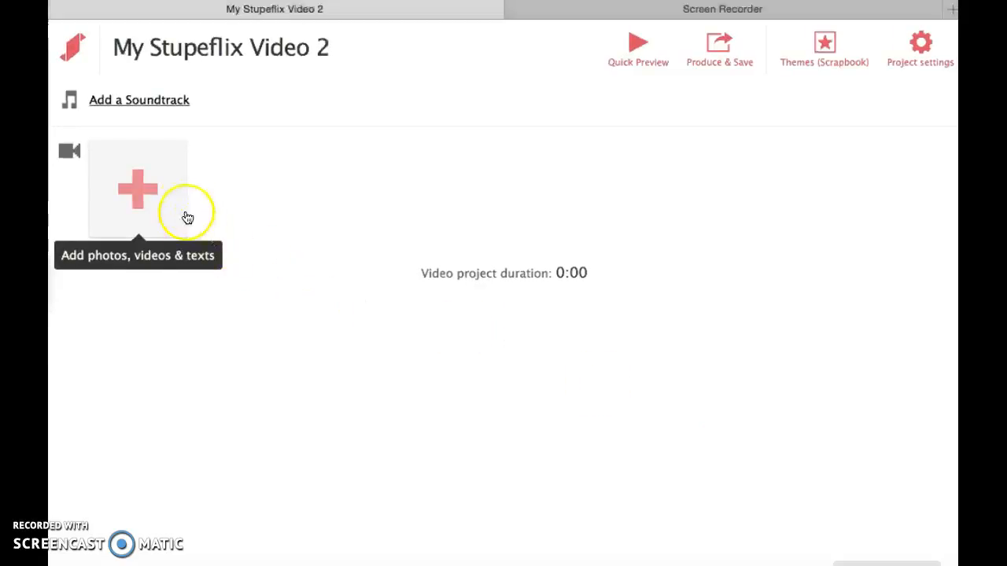
- Add a title slide with the text "Lemont Cheer" to the empty project
{"action": "left_click", "coordinate": [142, 193]}
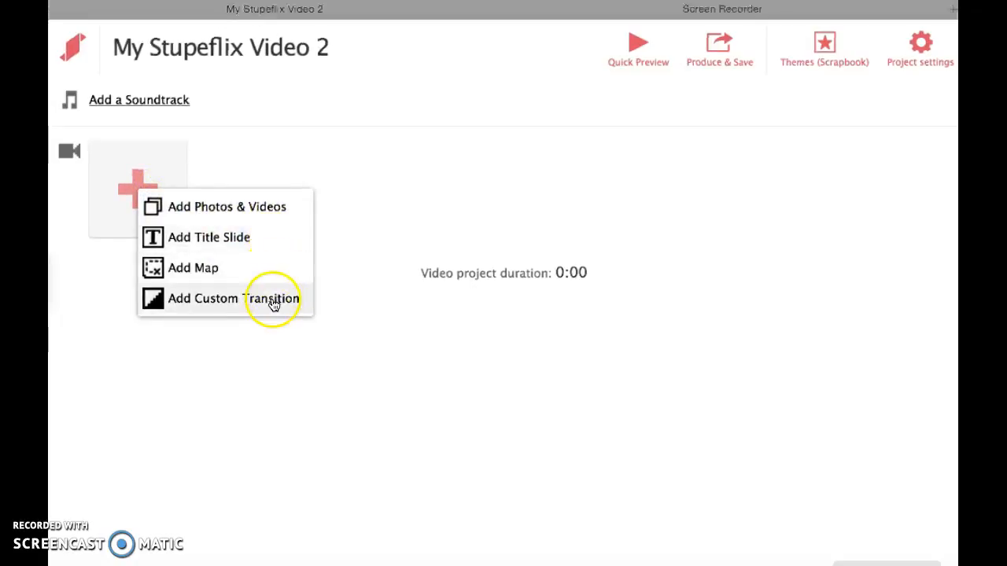
{"action": "left_click", "coordinate": [249, 238]}
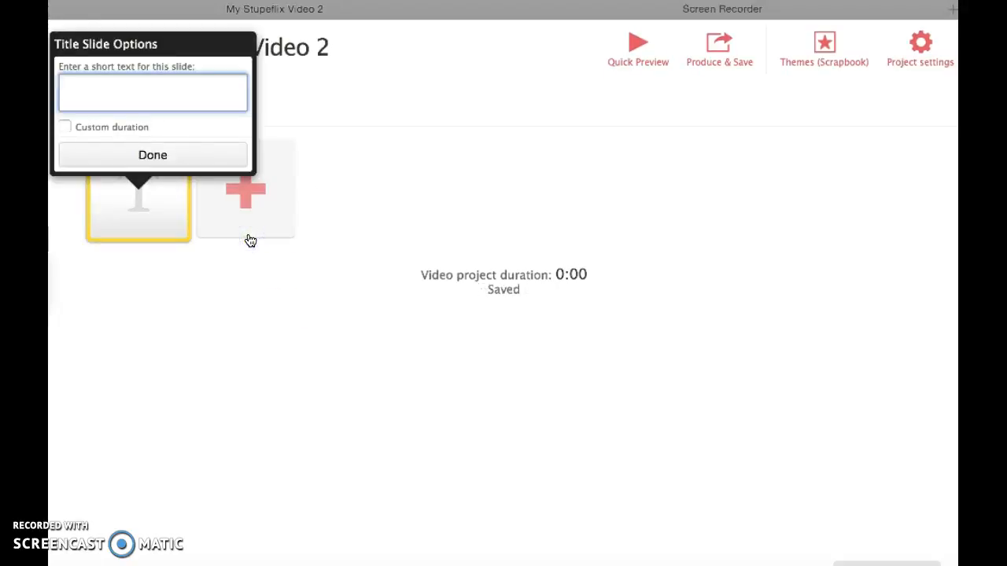
{"action": "type", "text": "Lemont Ch"}
{"action": "left_click", "coordinate": [146, 155]}
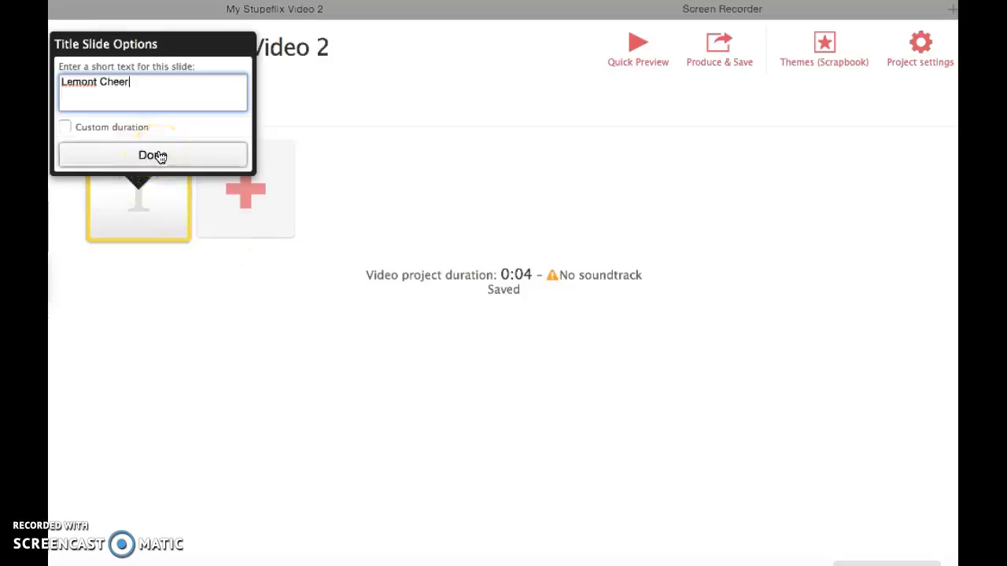
{"action": "left_click", "coordinate": [159, 156]}
{"action": "left_click", "coordinate": [172, 155]}
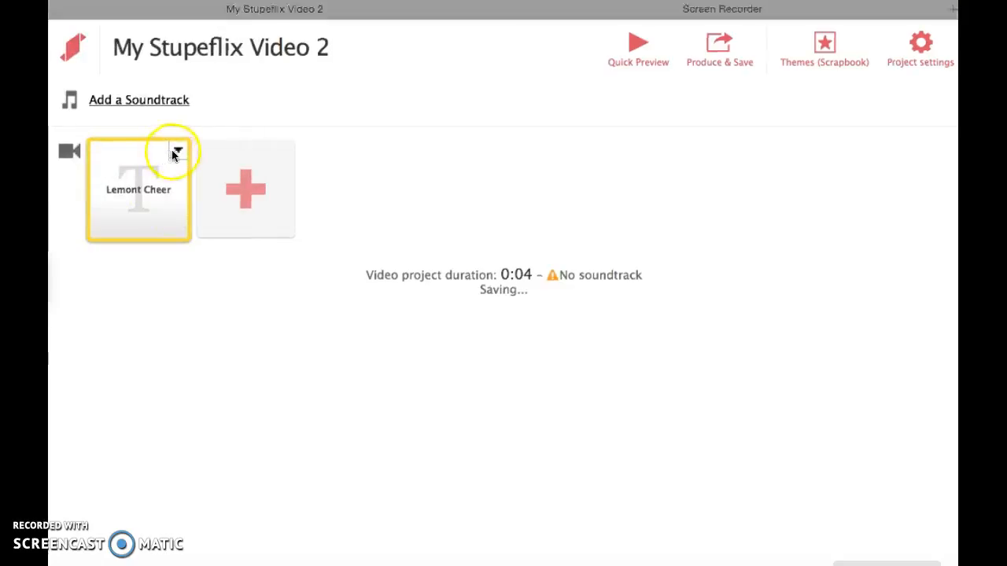
- Review the title slide's available actions and its editing options without changing anything
{"action": "left_click", "coordinate": [176, 153]}
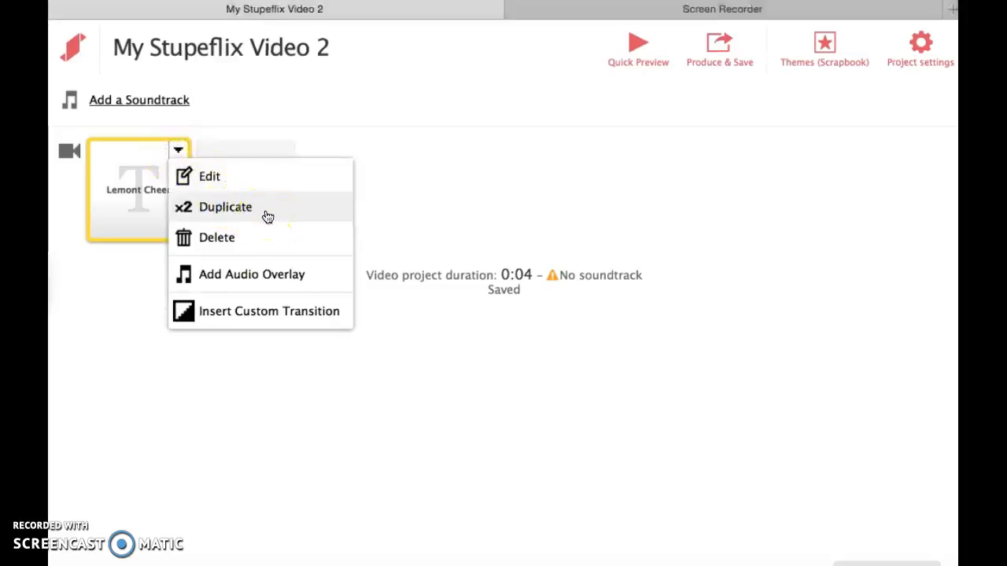
{"action": "left_click", "coordinate": [271, 247]}
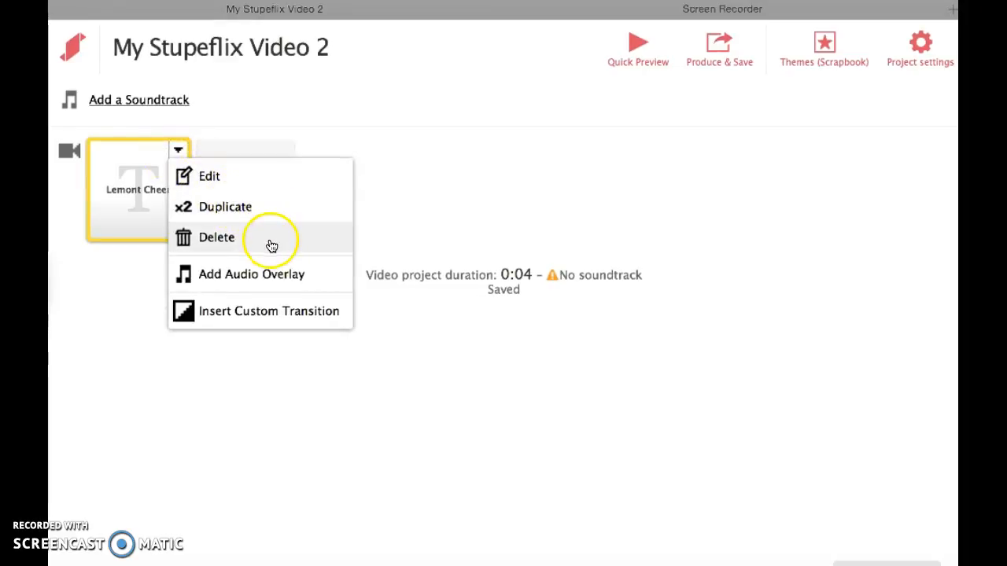
{"action": "left_click", "coordinate": [202, 178]}
{"action": "left_click", "coordinate": [176, 162]}
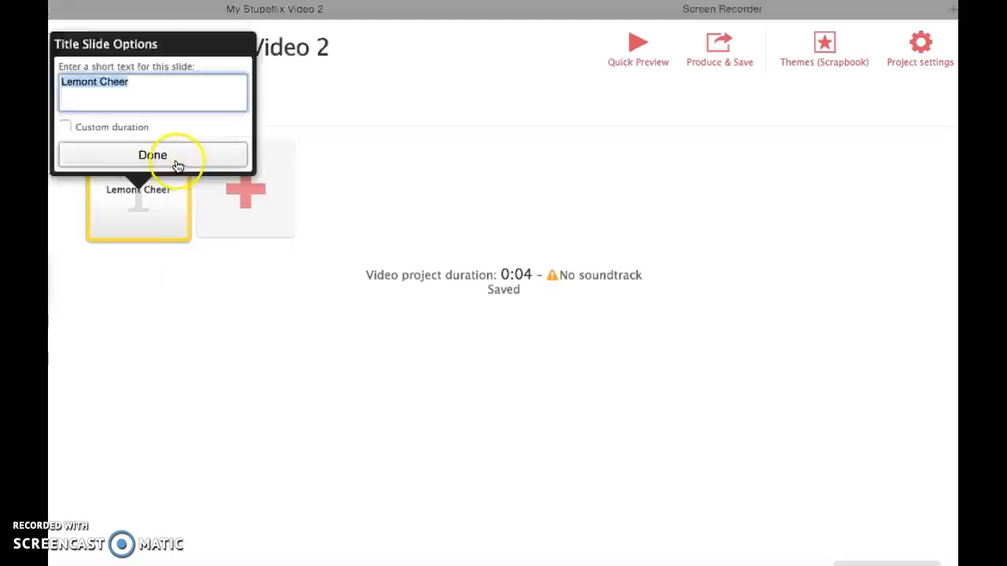
- Upload the photo IMG_0187.jpg from the Project folder on the Desktop, placing it after the title slide
{"action": "left_click", "coordinate": [250, 189]}
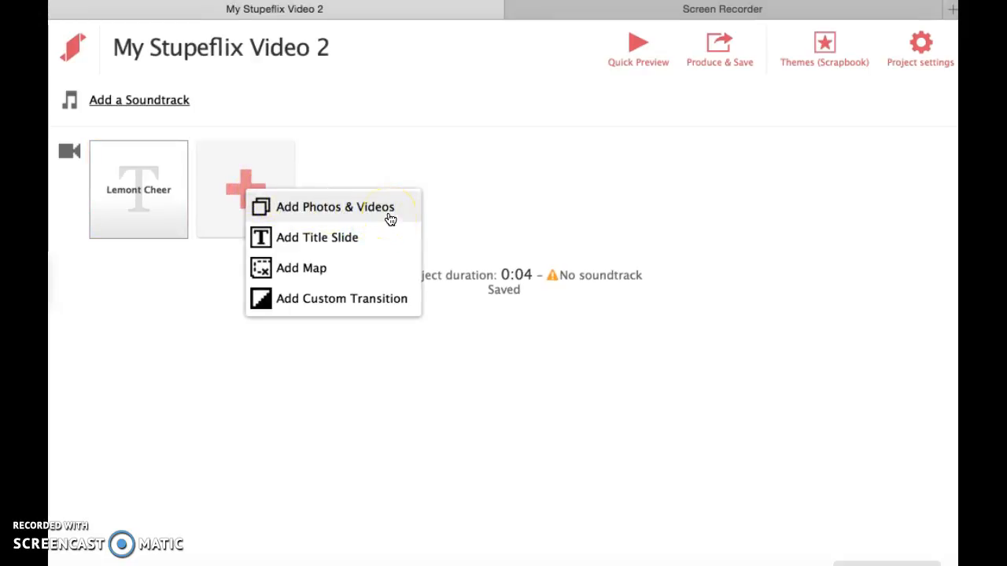
{"action": "left_click", "coordinate": [390, 209]}
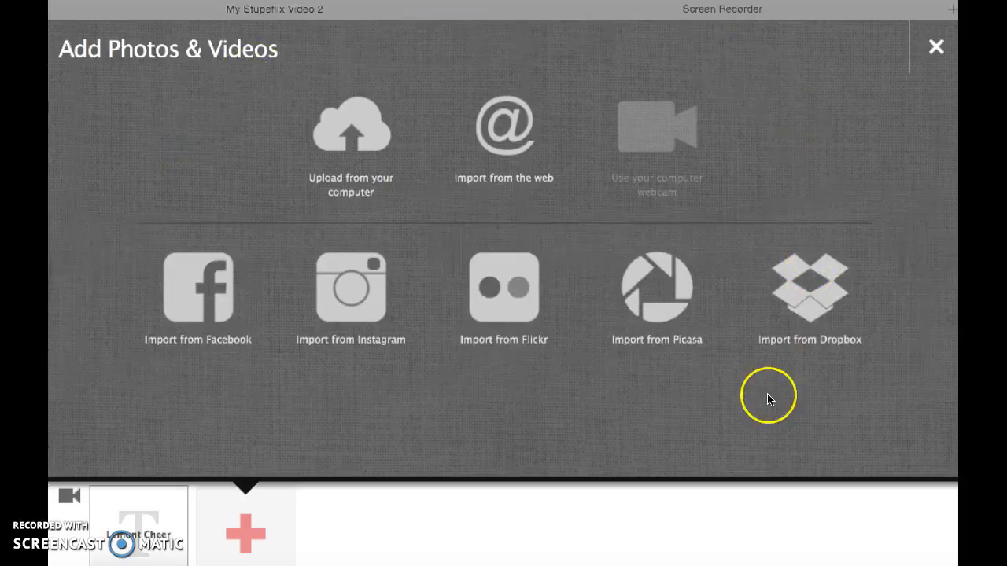
{"action": "left_click", "coordinate": [489, 427]}
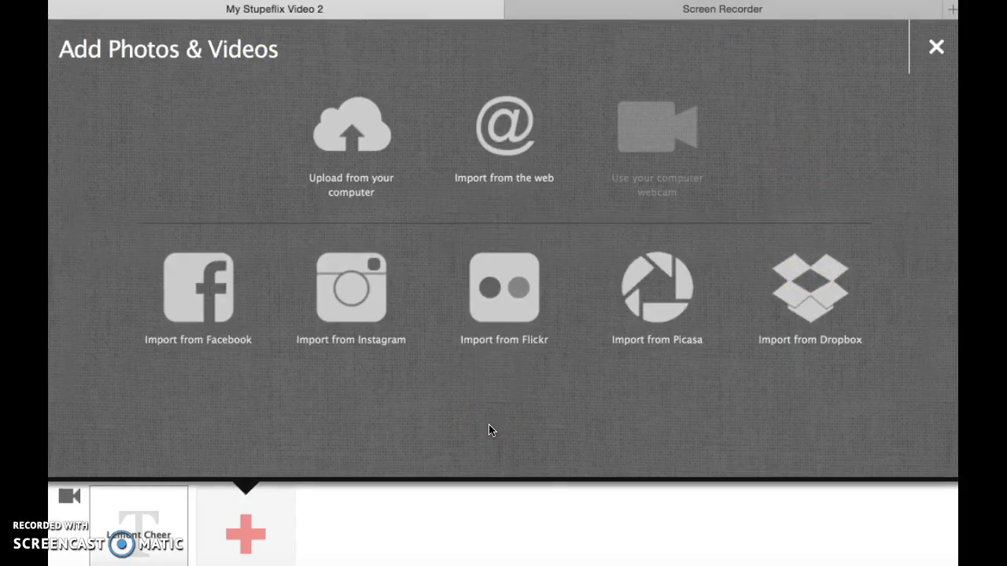
{"action": "left_click", "coordinate": [393, 180]}
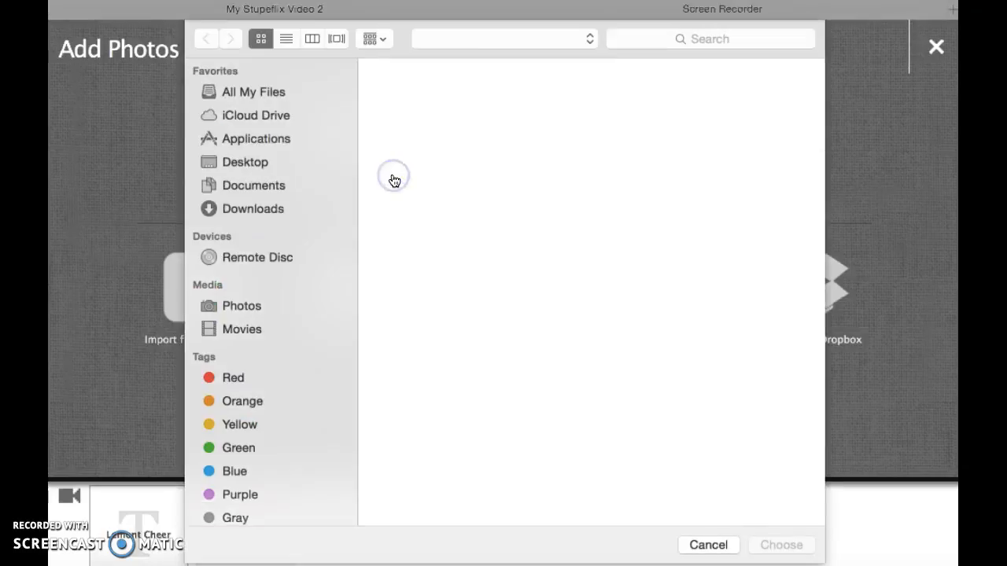
{"action": "left_click", "coordinate": [314, 143]}
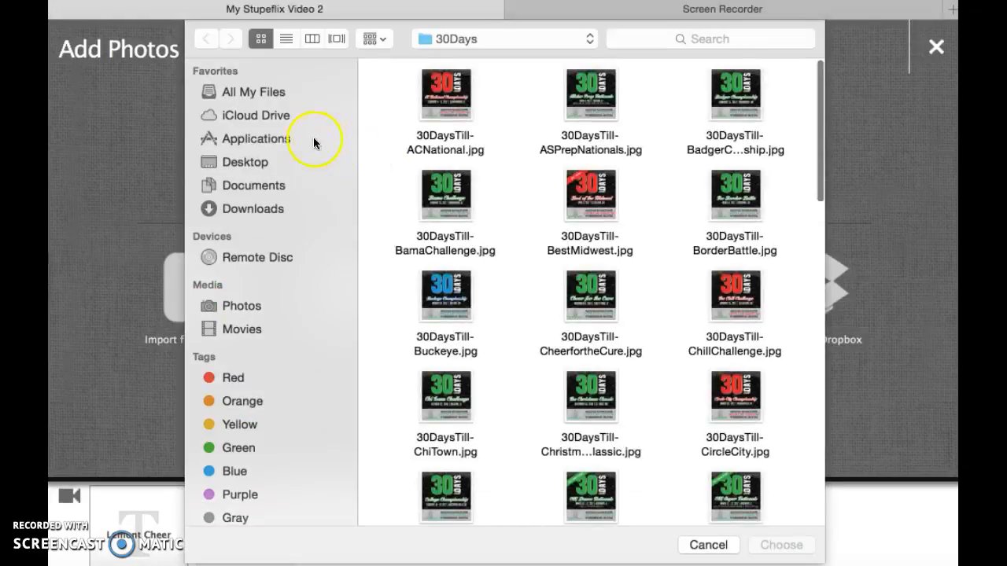
{"action": "left_click", "coordinate": [261, 165]}
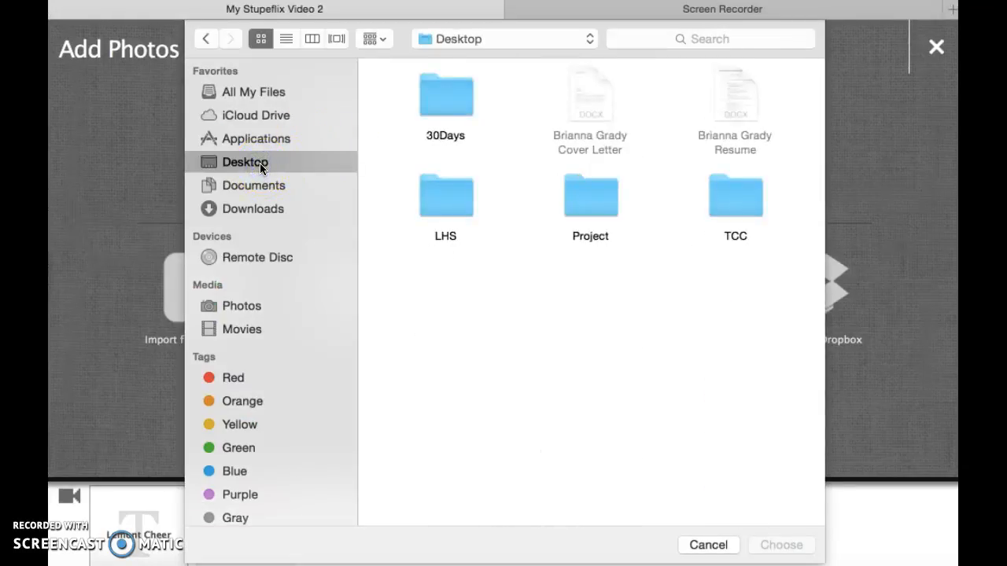
{"action": "double_click", "coordinate": [598, 211]}
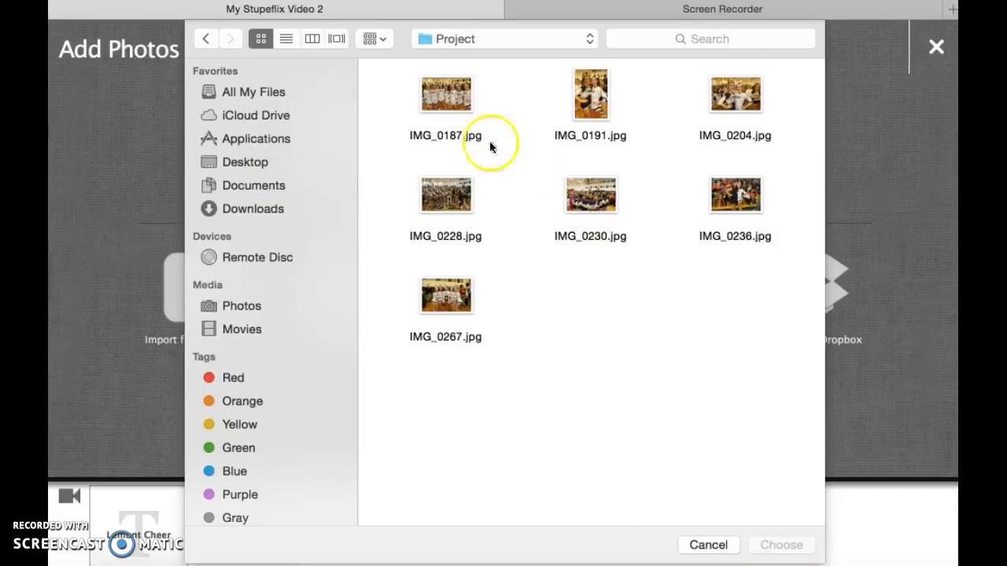
{"action": "left_click", "coordinate": [443, 93]}
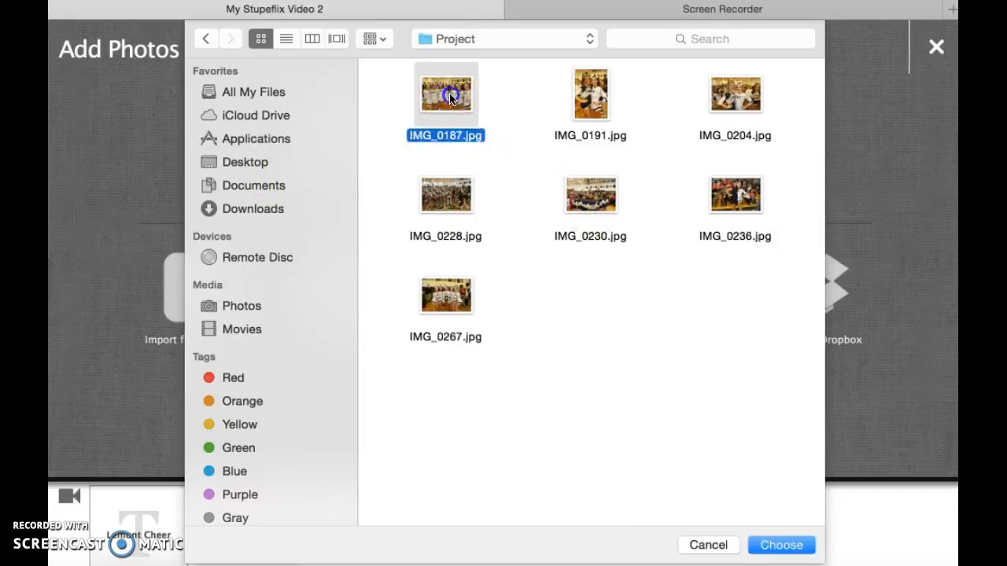
{"action": "left_click", "coordinate": [772, 546]}
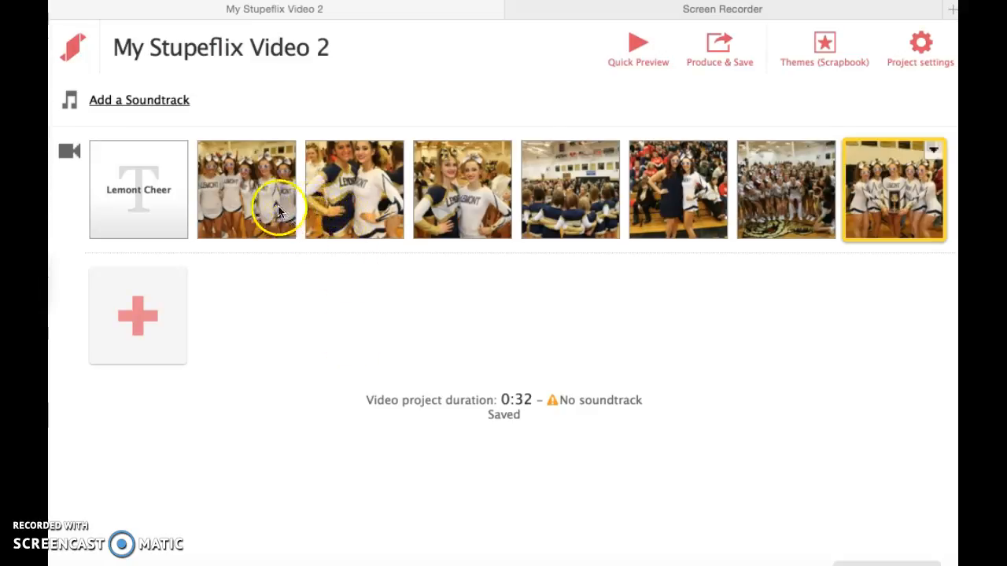
- Give the first photo after the title slide a custom duration of 5 seconds
{"action": "left_click", "coordinate": [258, 192]}
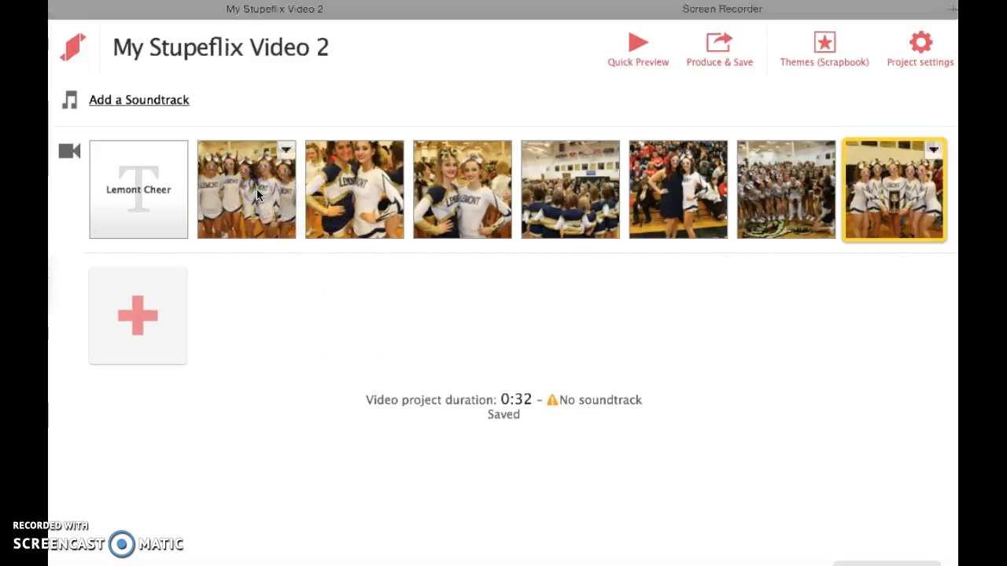
{"action": "left_click", "coordinate": [286, 151]}
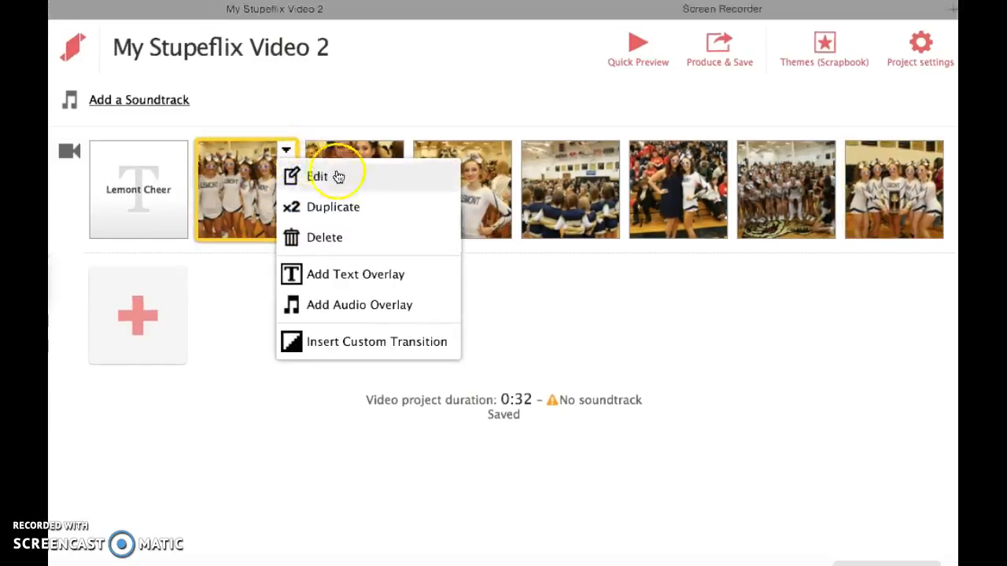
{"action": "left_click", "coordinate": [399, 184]}
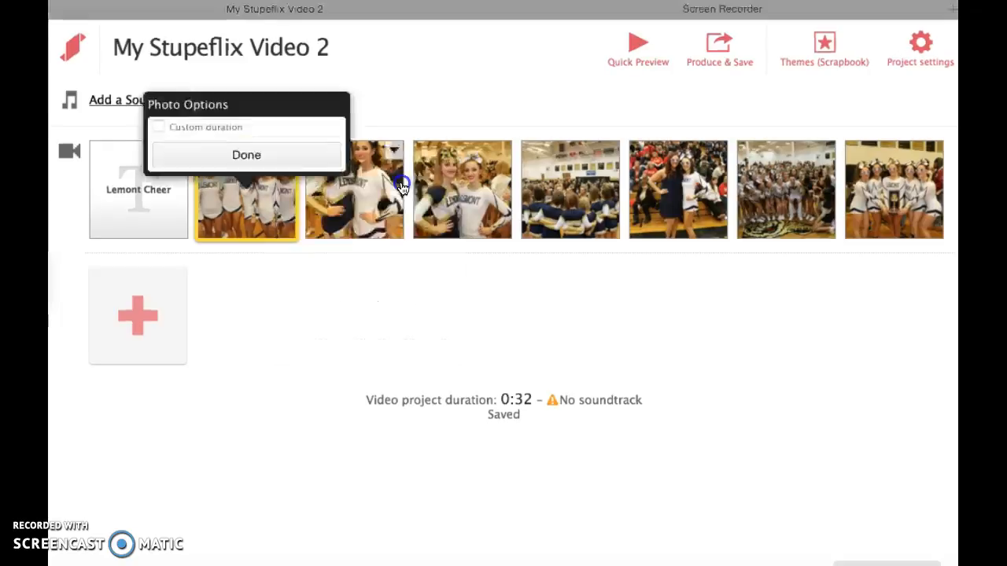
{"action": "left_click", "coordinate": [272, 155]}
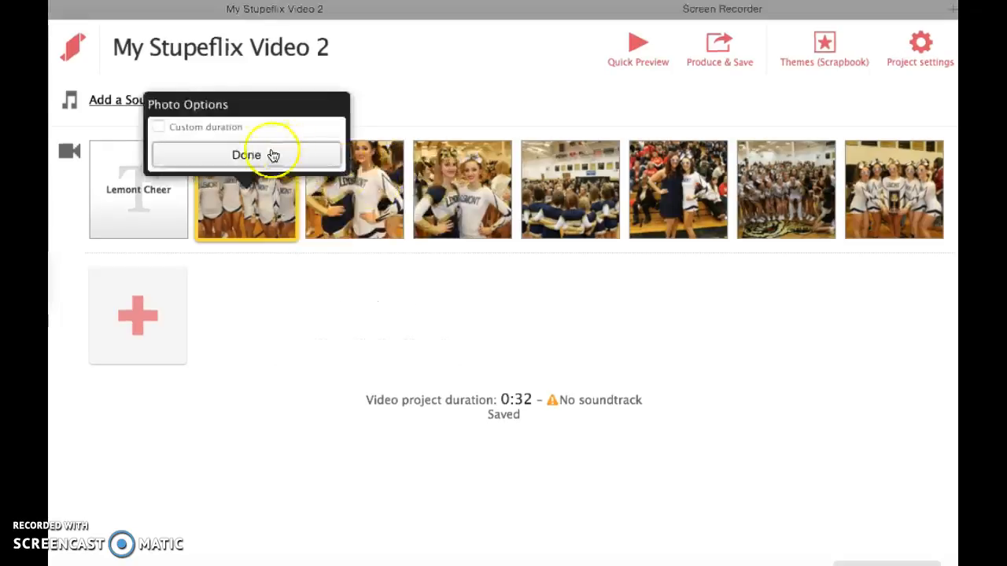
{"action": "left_click", "coordinate": [156, 125]}
{"action": "left_click", "coordinate": [283, 123]}
{"action": "left_click", "coordinate": [207, 126]}
{"action": "double_click", "coordinate": [207, 126]}
{"action": "double_click", "coordinate": [206, 126]}
{"action": "left_click", "coordinate": [206, 126]}
{"action": "left_click", "coordinate": [244, 155]}
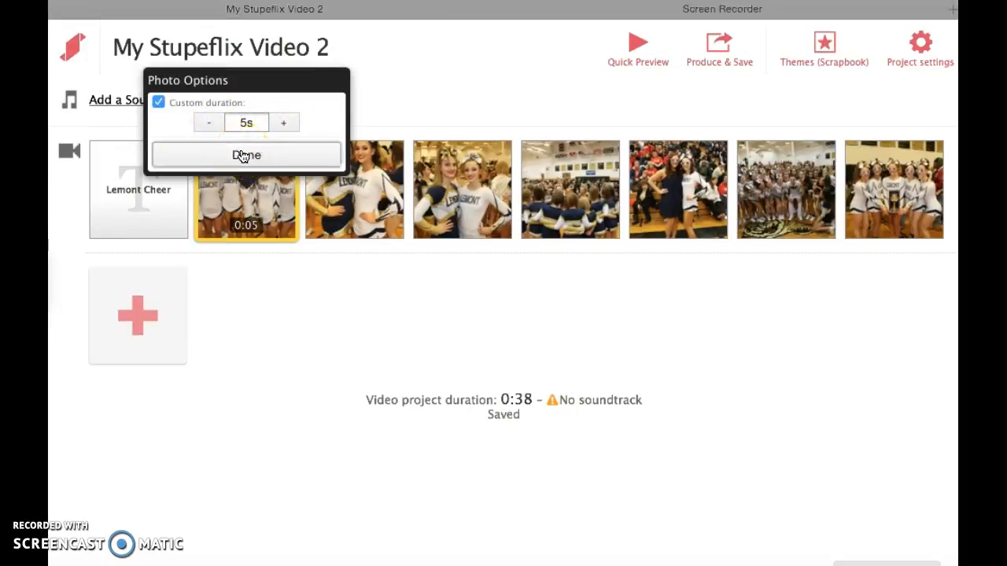
{"action": "left_click", "coordinate": [274, 161]}
{"action": "left_click", "coordinate": [275, 161]}
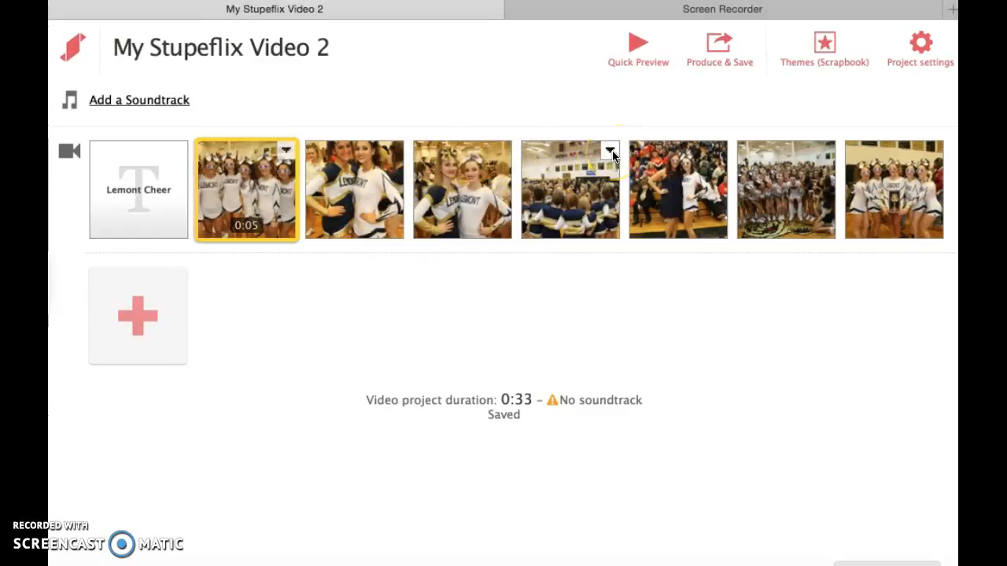
- Add a text overlay reading "JV Team" to the fourth photo, the group seen from behind
{"action": "left_click", "coordinate": [611, 152]}
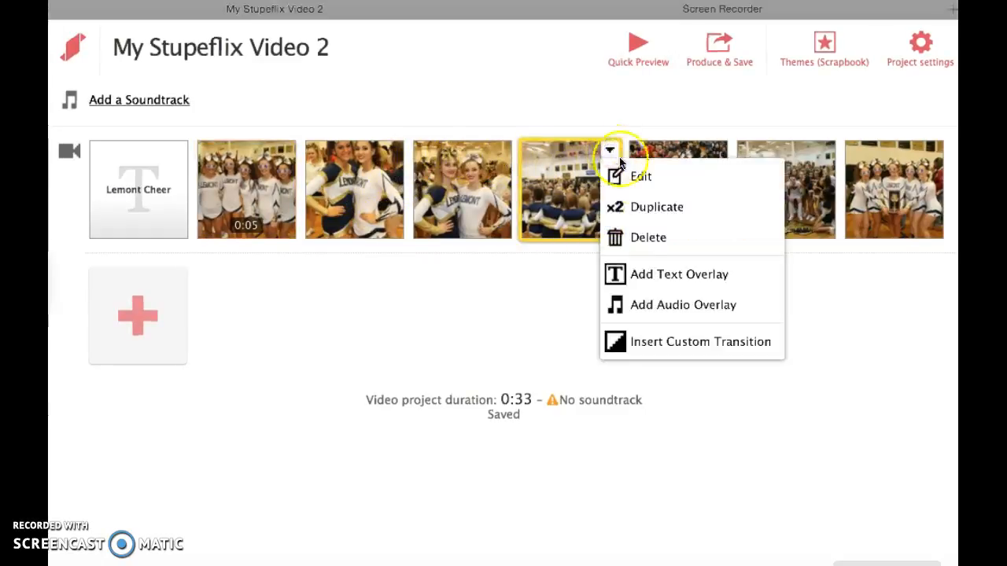
{"action": "left_click", "coordinate": [751, 283]}
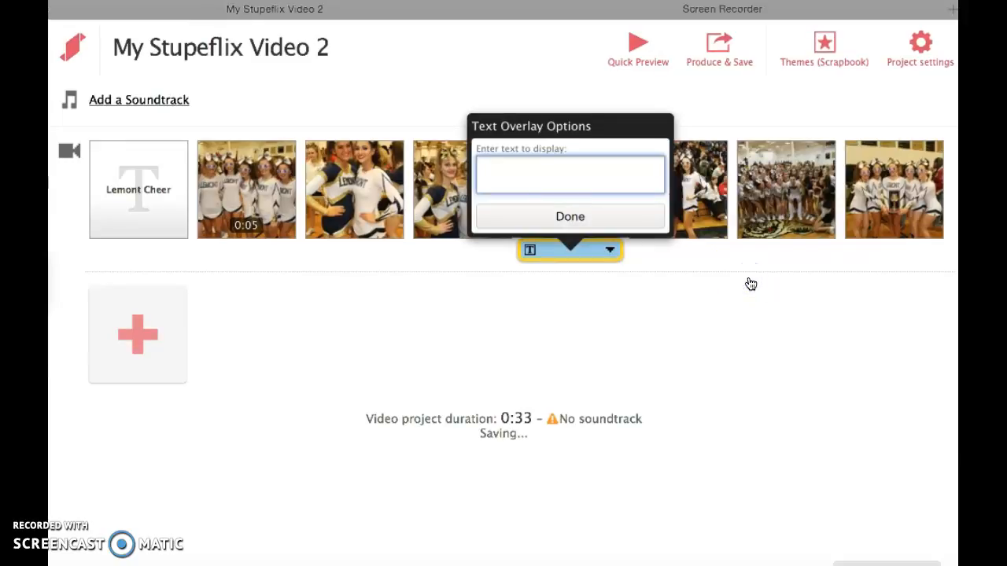
{"action": "type", "text": "JV Team"}
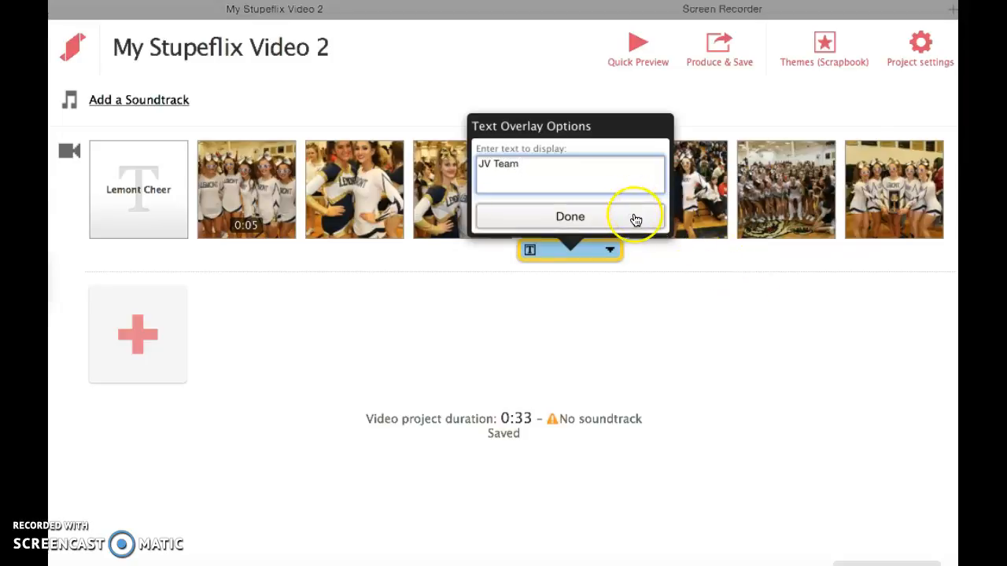
{"action": "left_click", "coordinate": [635, 220]}
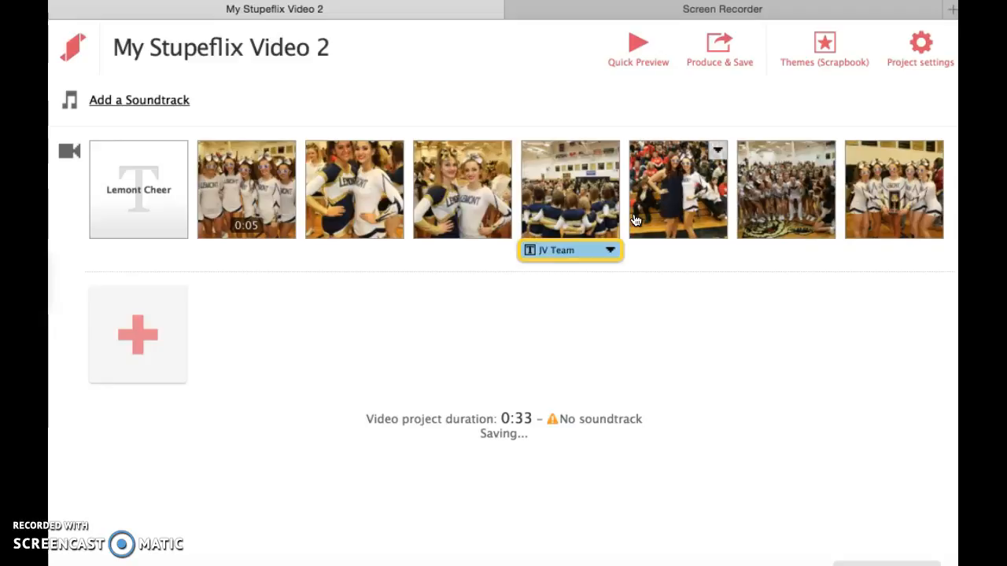
{"action": "left_click", "coordinate": [791, 177]}
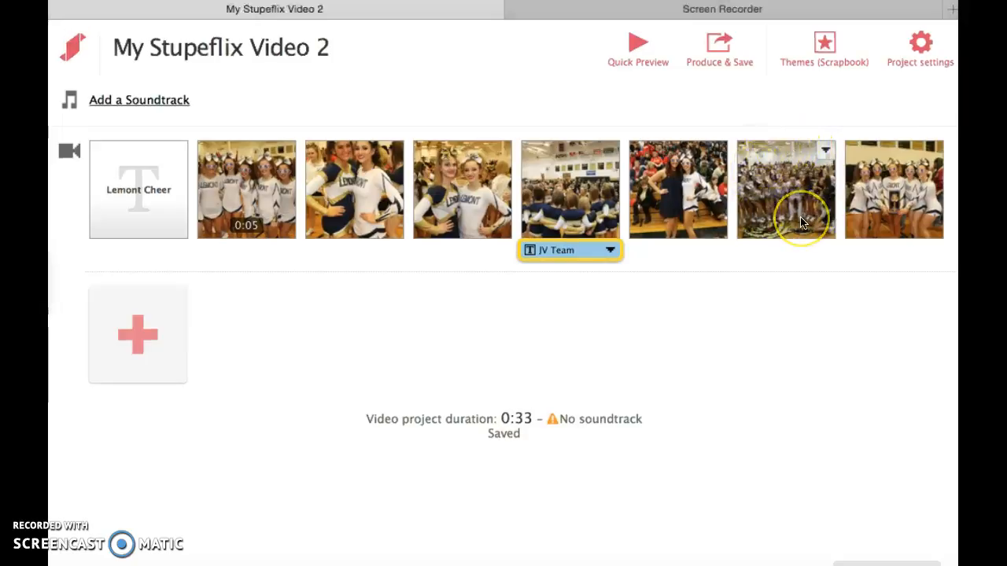
- Move the large group photo, second from the end of the sequence, to directly after the Lemont Cheer title slide
{"action": "left_click_drag", "start_coordinate": [794, 221], "coordinate": [256, 233]}
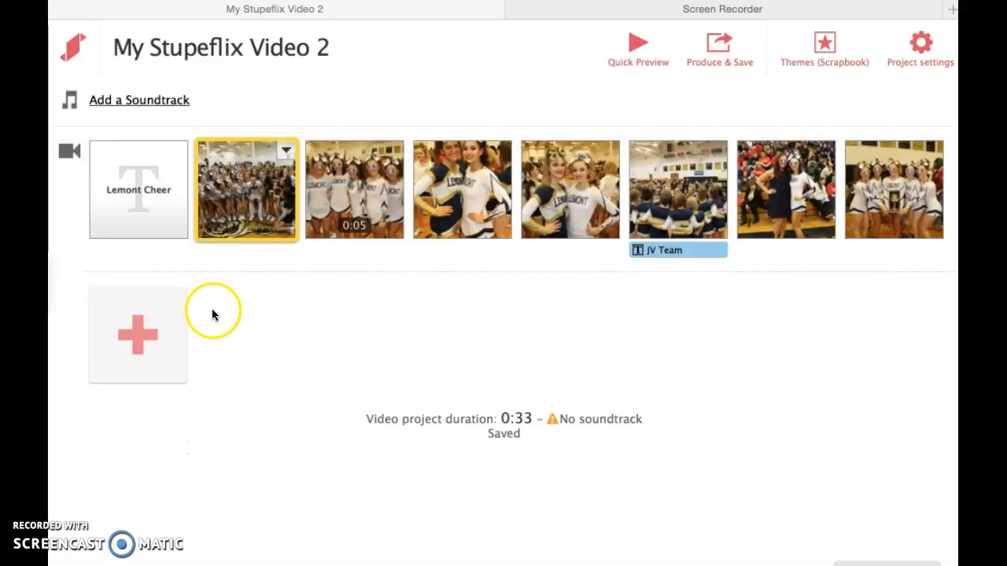
- Add the song "Lemont Varsity Part 1 (12-5-15)" from the computer's iTunes music as the video's soundtrack
{"action": "left_click", "coordinate": [161, 102]}
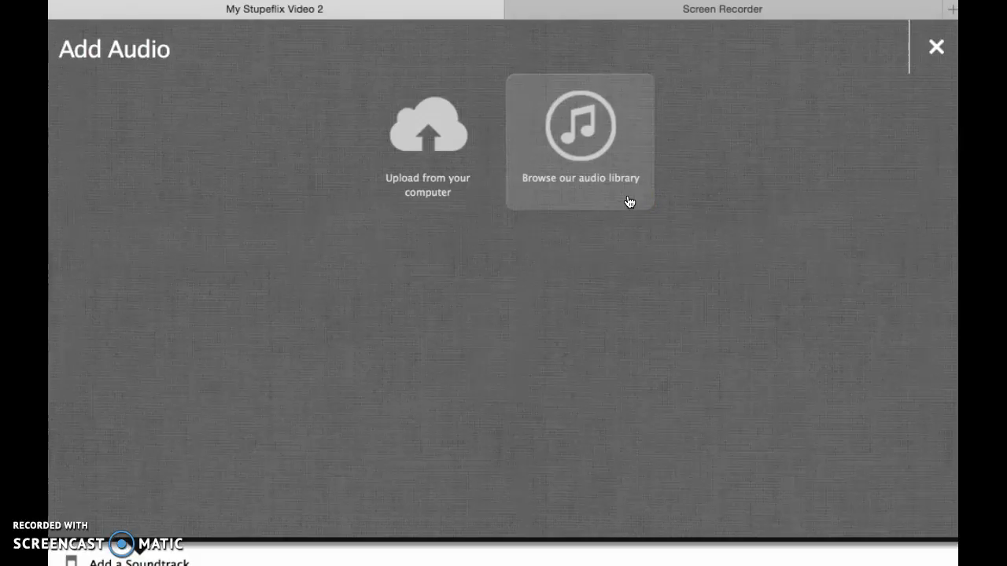
{"action": "left_click", "coordinate": [428, 192]}
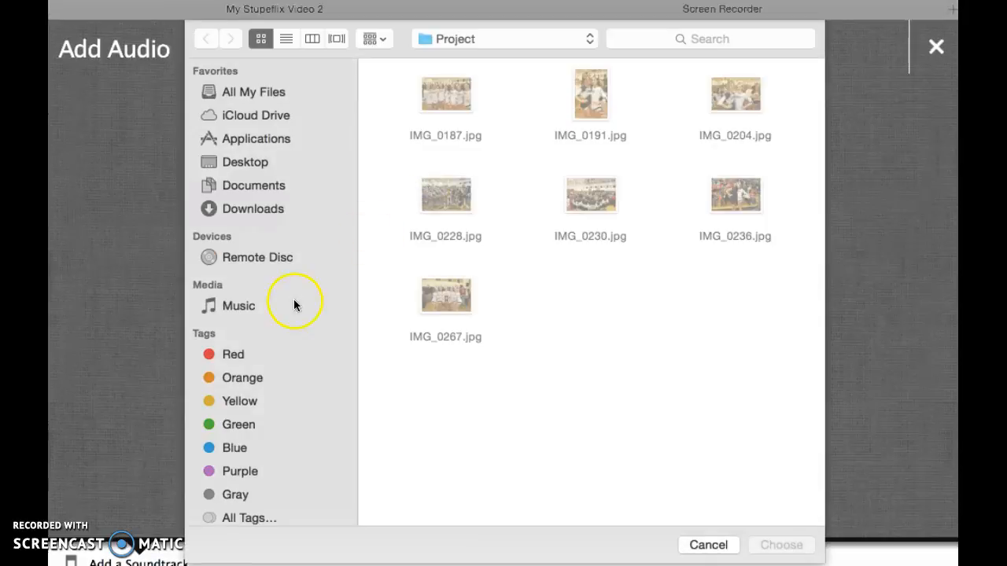
{"action": "left_click", "coordinate": [240, 308]}
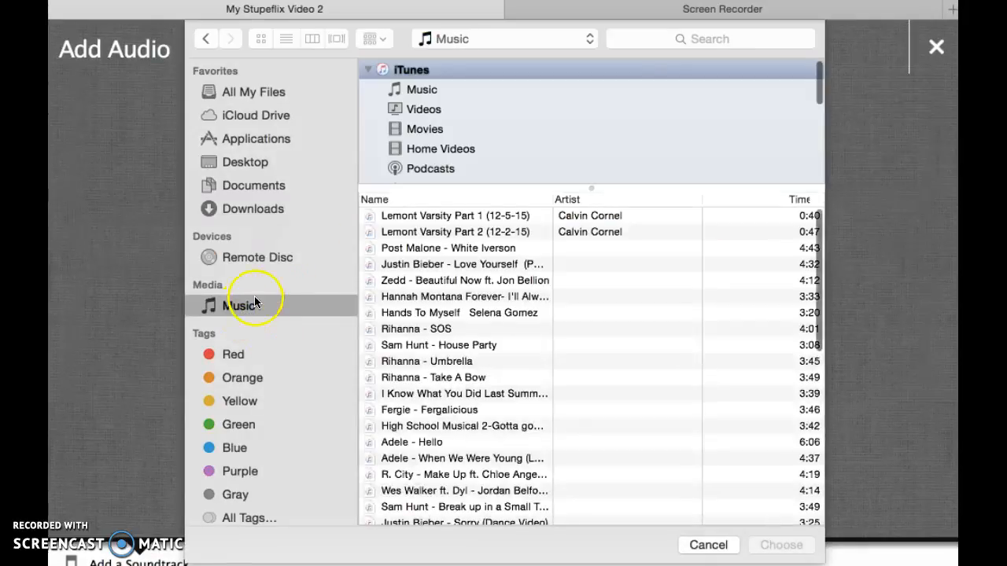
{"action": "left_click", "coordinate": [419, 218]}
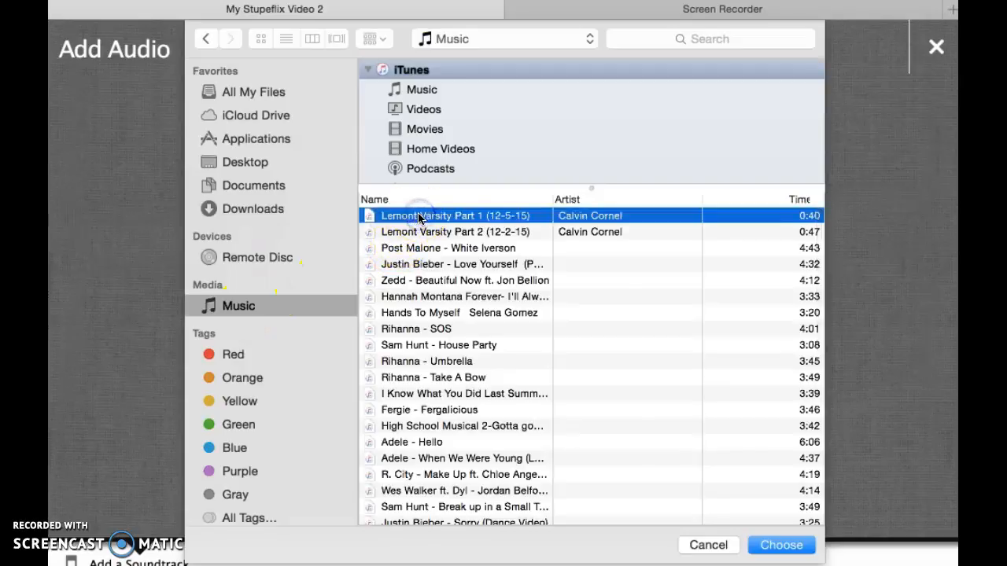
{"action": "left_click", "coordinate": [777, 553]}
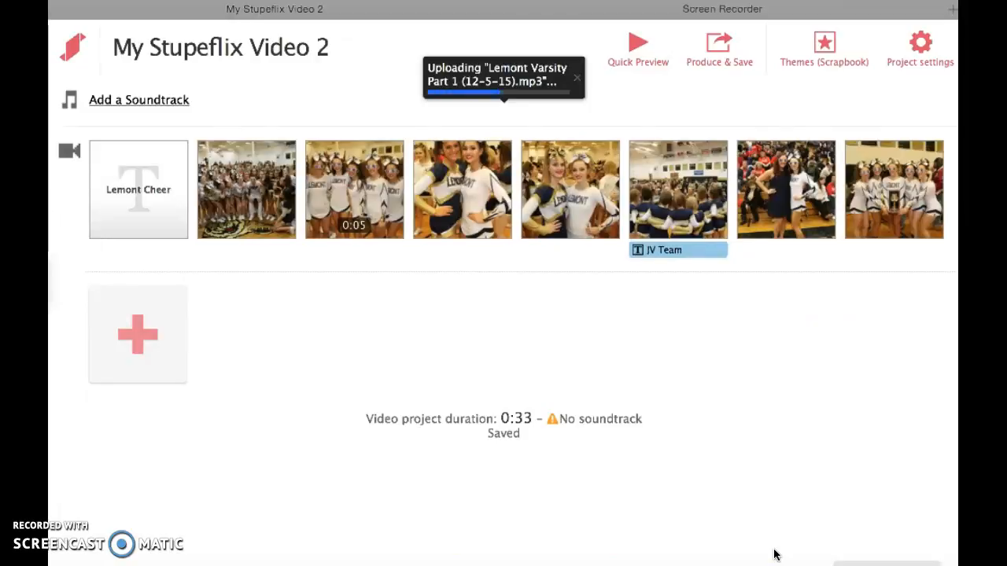
{"action": "left_click", "coordinate": [767, 405]}
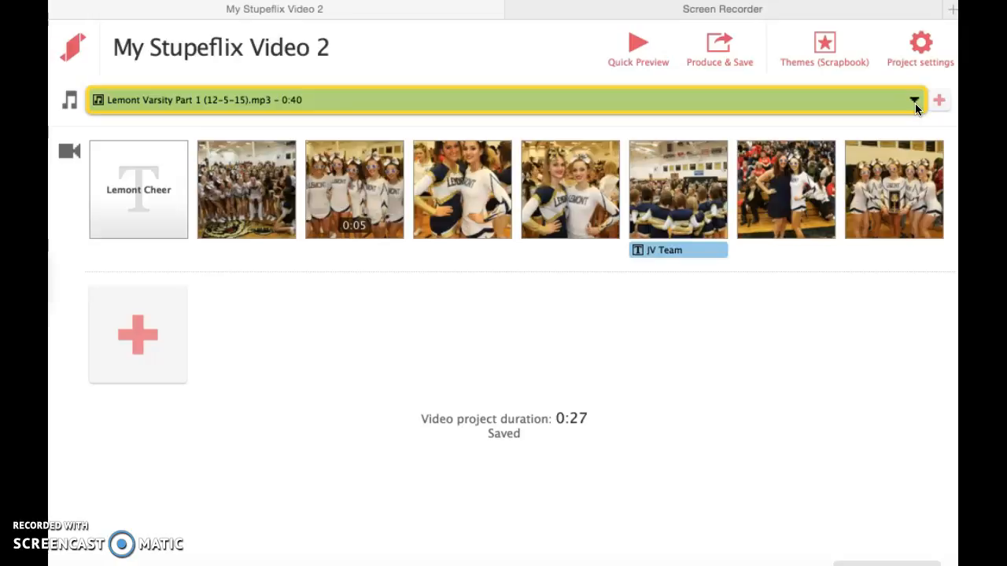
- Produce and save the video as an HD 720P version
{"action": "left_click", "coordinate": [716, 46]}
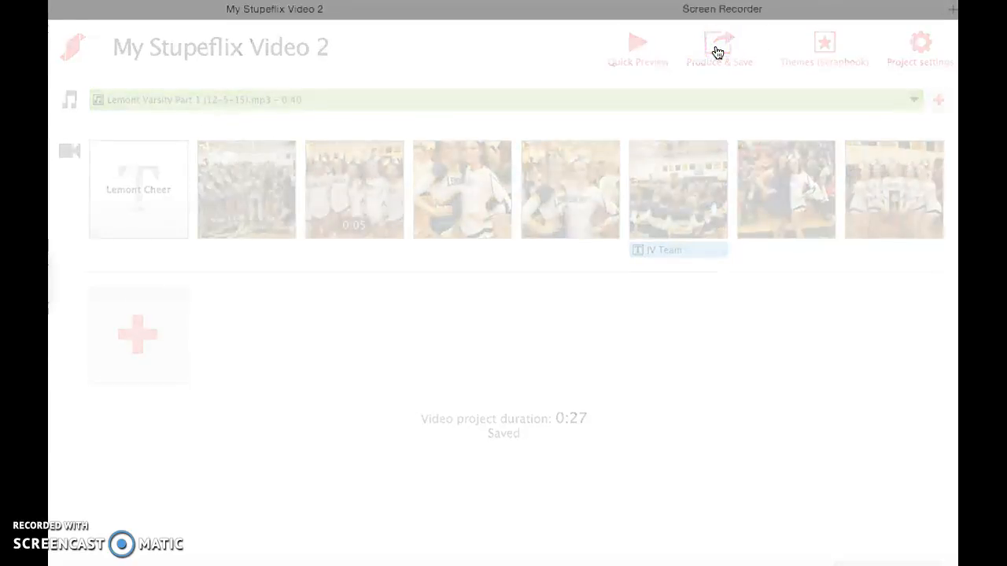
{"action": "left_click", "coordinate": [664, 431]}
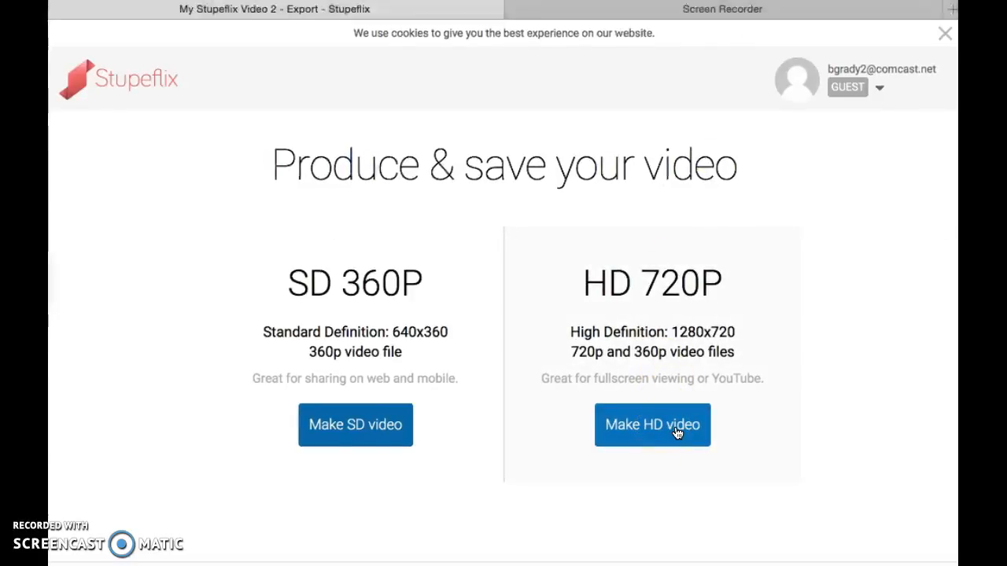
{"action": "left_click", "coordinate": [676, 432]}
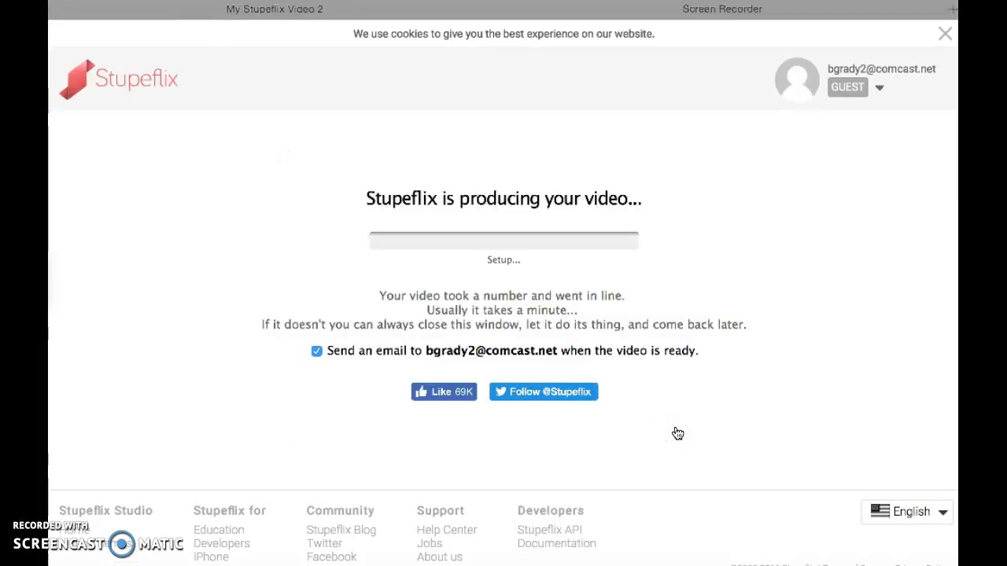